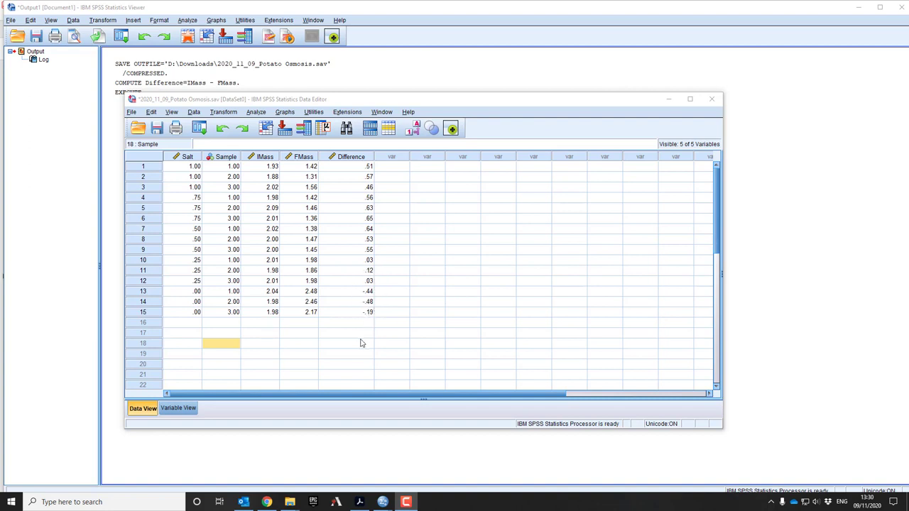
# - Run a Paired-Samples T Test on all cases, pairing Initial Mass (g) with Final Mass (g)
pyautogui.click(256, 114)
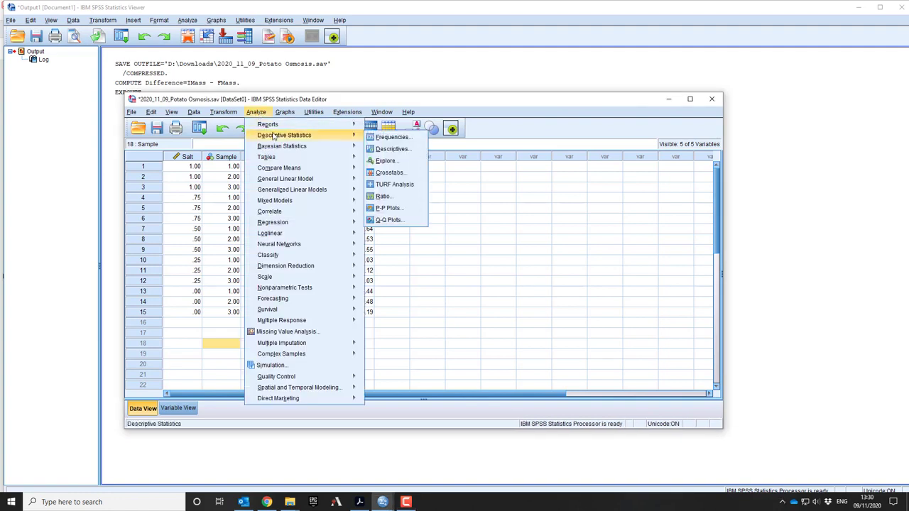
pyautogui.moveTo(282, 169)
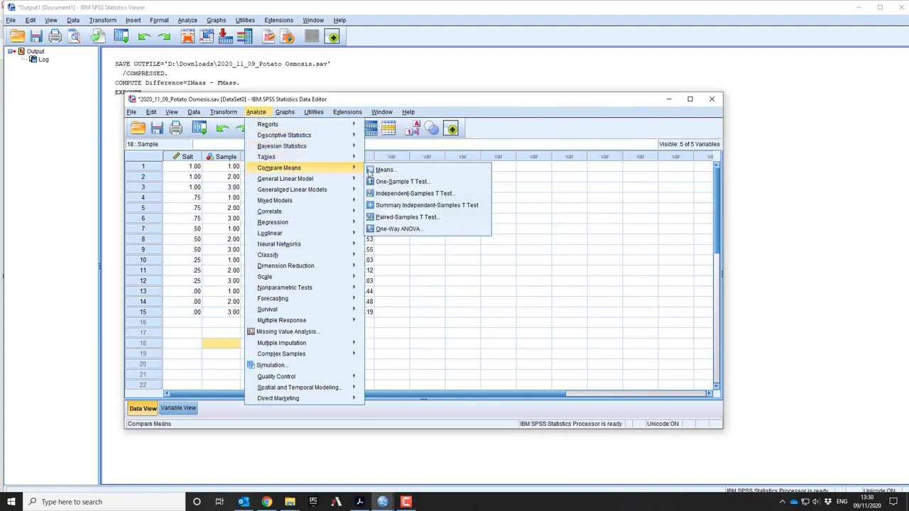
pyautogui.click(406, 217)
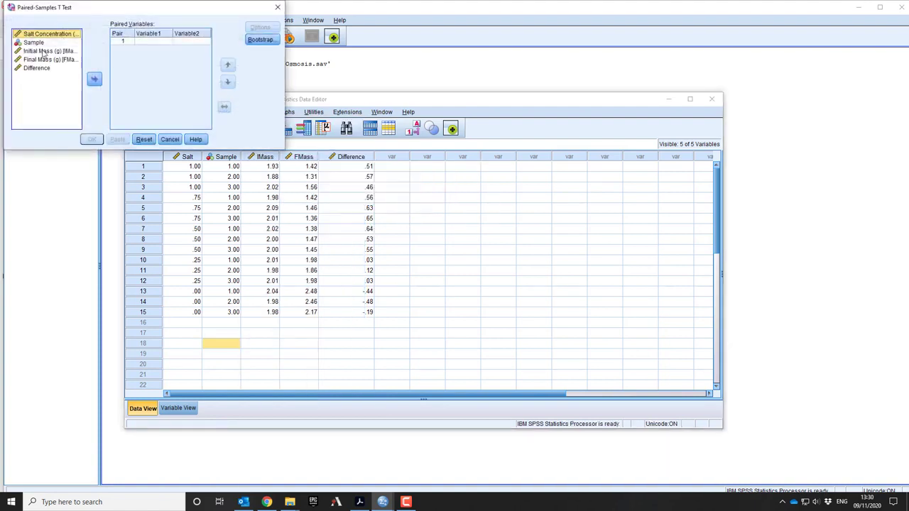
pyautogui.click(44, 51)
pyautogui.click(94, 79)
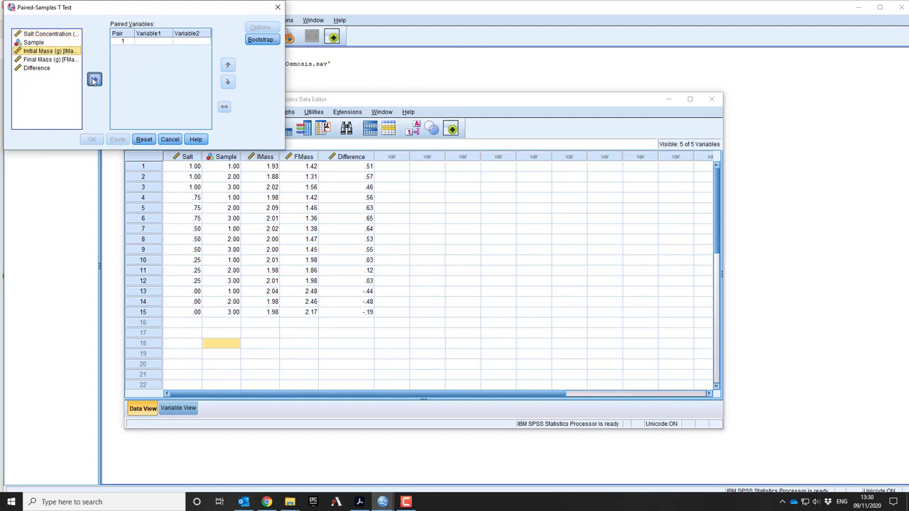
pyautogui.click(44, 60)
pyautogui.click(94, 78)
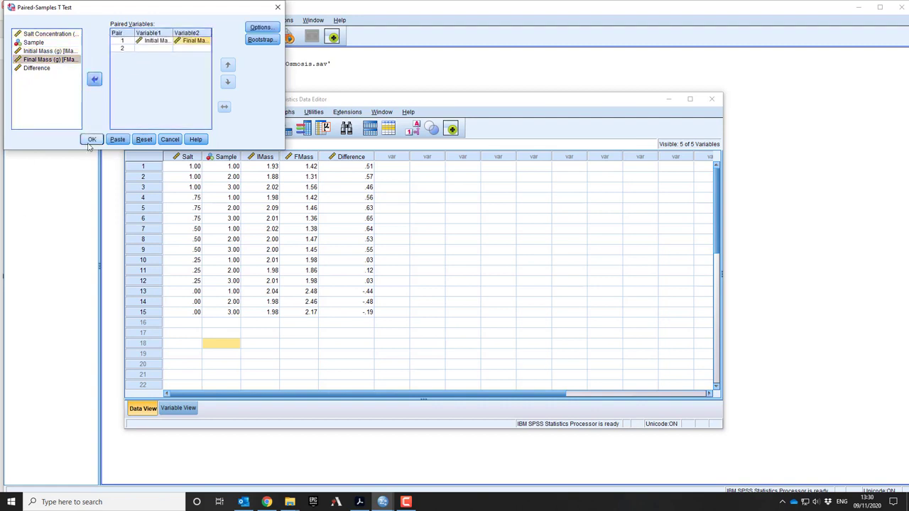
pyautogui.click(92, 139)
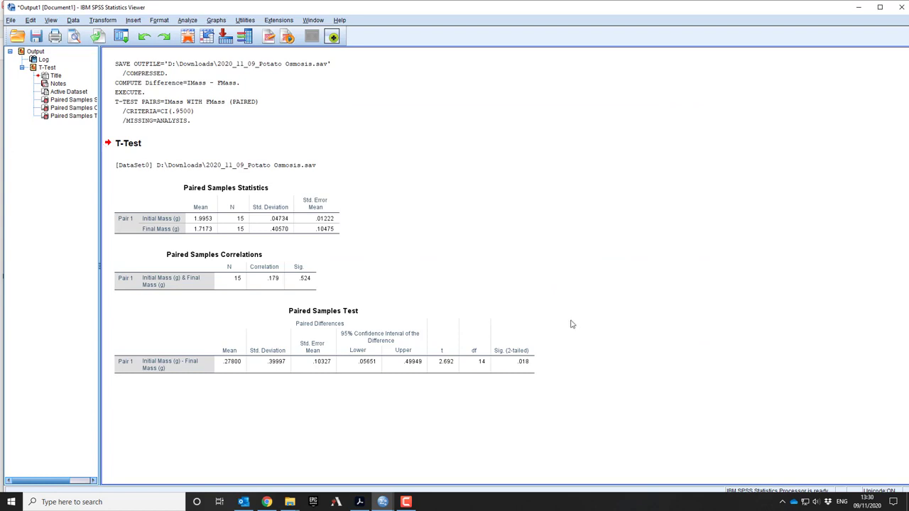
pyautogui.click(527, 375)
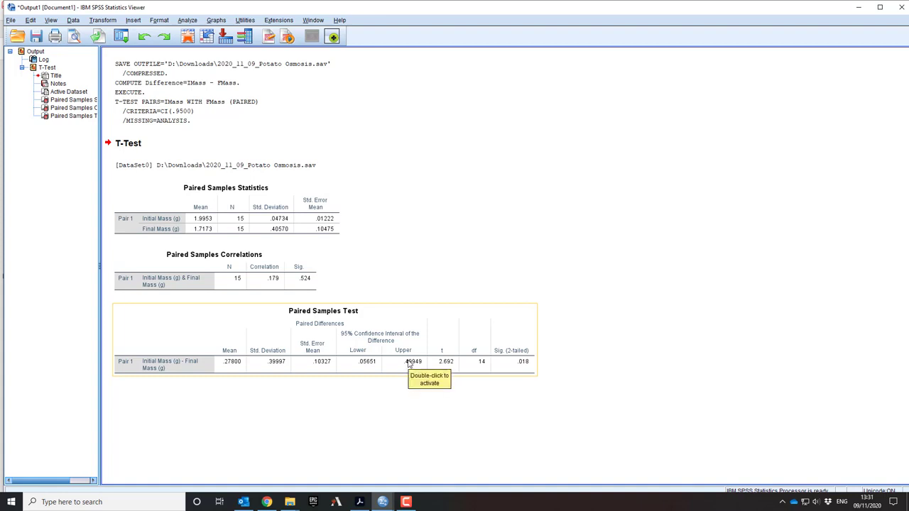
# - Return to the potato osmosis dataset window and highlight the three cases with a salt concentration of 1.00
pyautogui.click(186, 20)
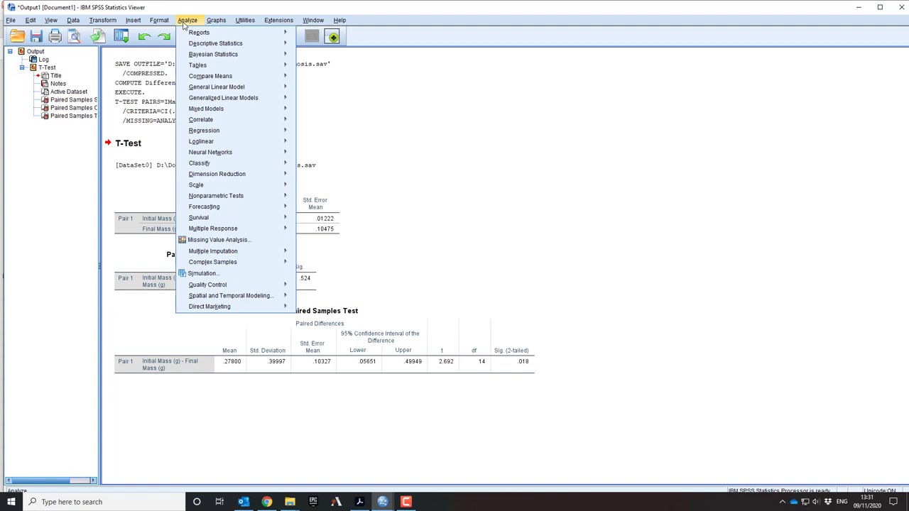
pyautogui.moveTo(210, 80)
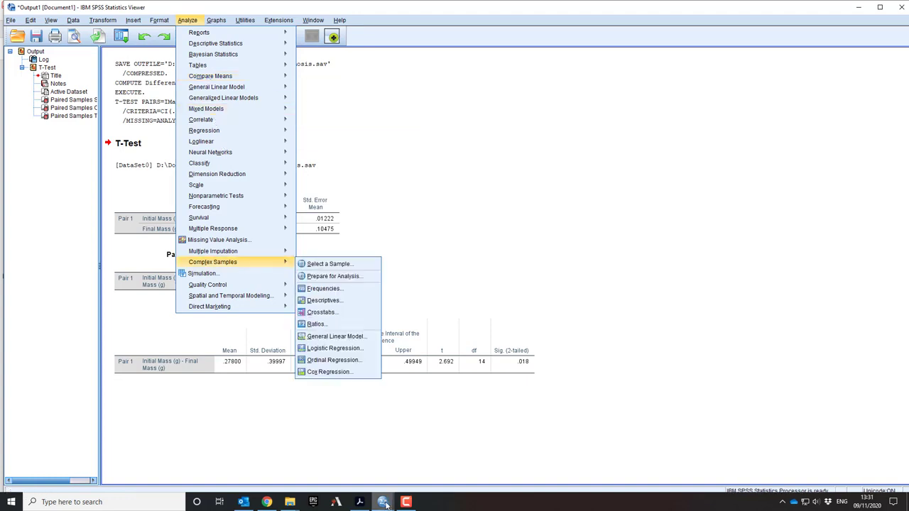
pyautogui.moveTo(383, 504)
pyautogui.click(330, 461)
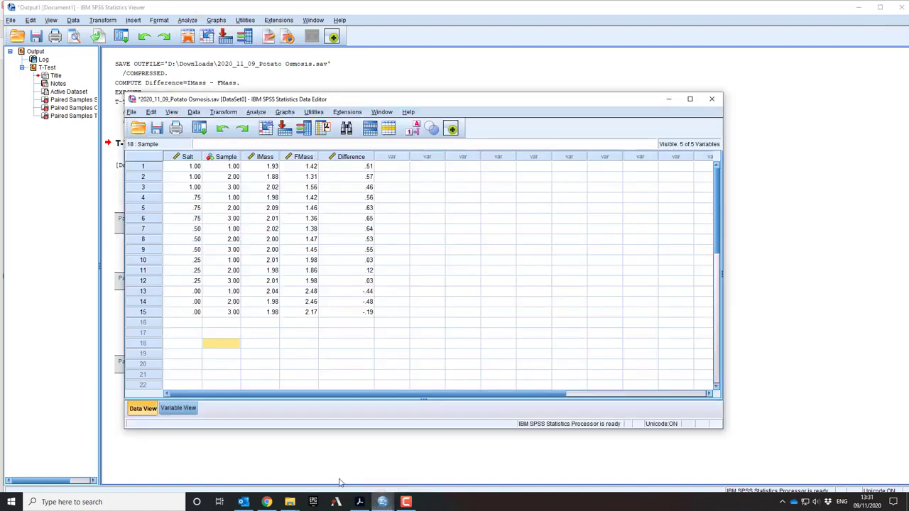
pyautogui.moveTo(181, 168); pyautogui.dragTo(349, 193)
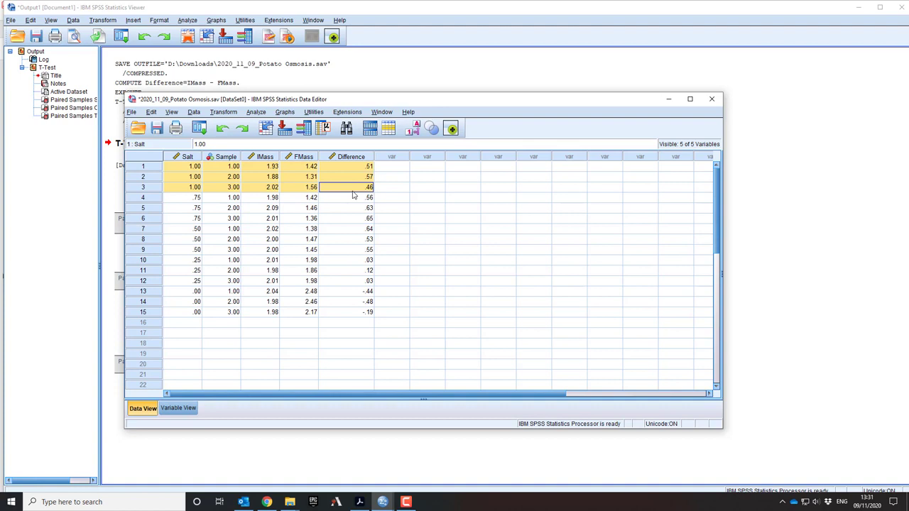
# - Save the complete potato osmosis dataset under its existing file name
pyautogui.click(133, 113)
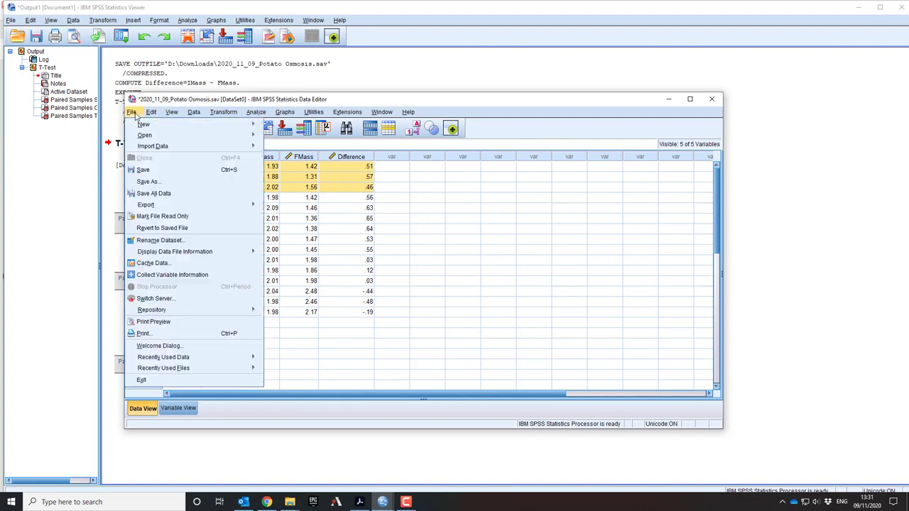
pyautogui.click(526, 229)
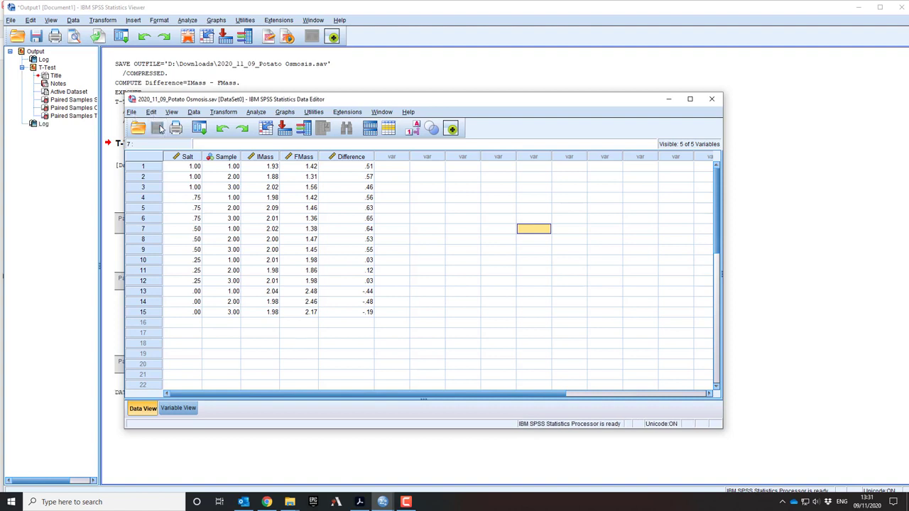
pyautogui.click(132, 113)
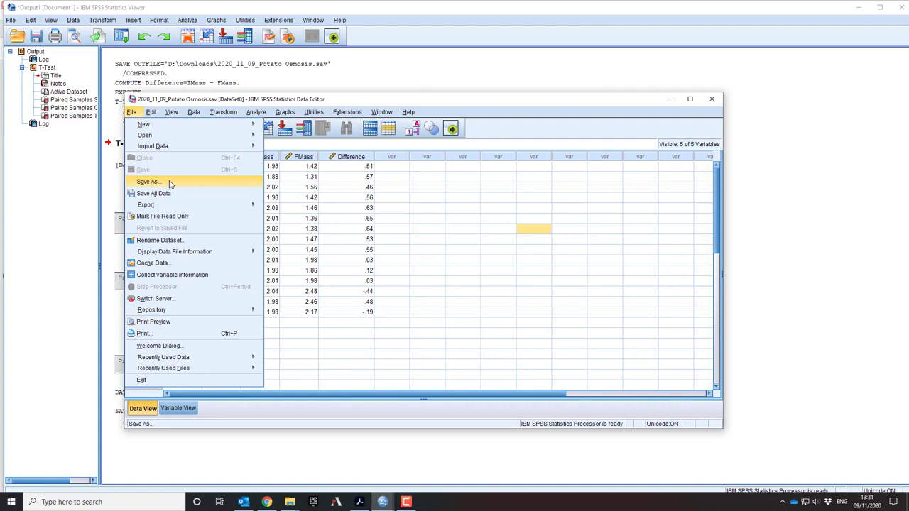
pyautogui.click(489, 283)
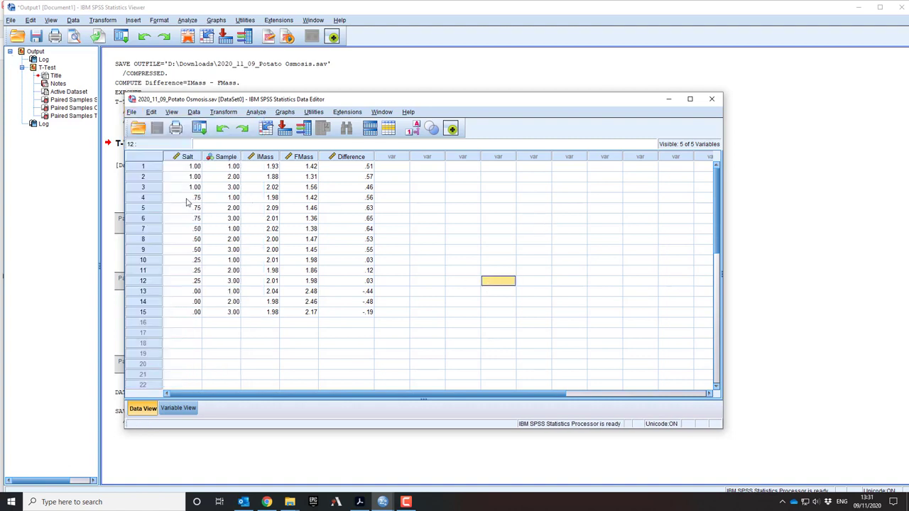
# - Clear cases 4 to 15 from the dataset, keeping only the three cases with 1.00 salt
pyautogui.moveTo(187, 200); pyautogui.dragTo(359, 315)
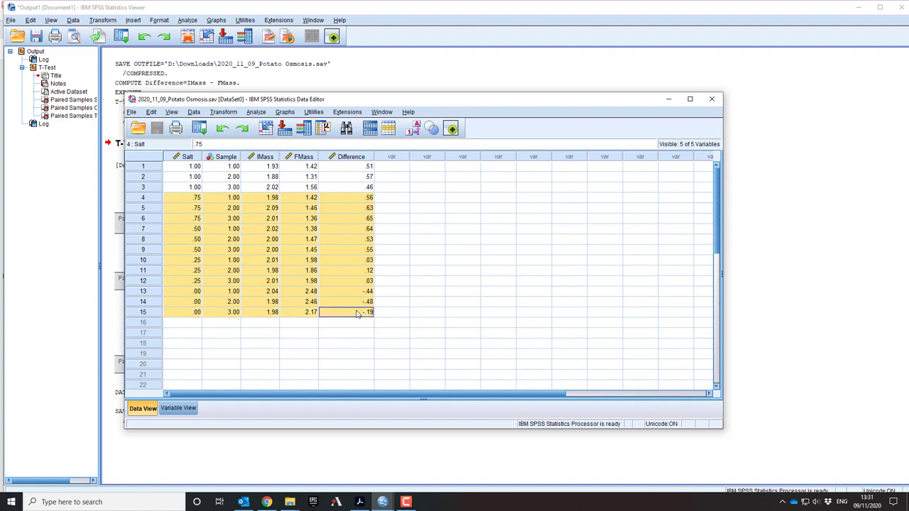
pyautogui.press('BackSpace')
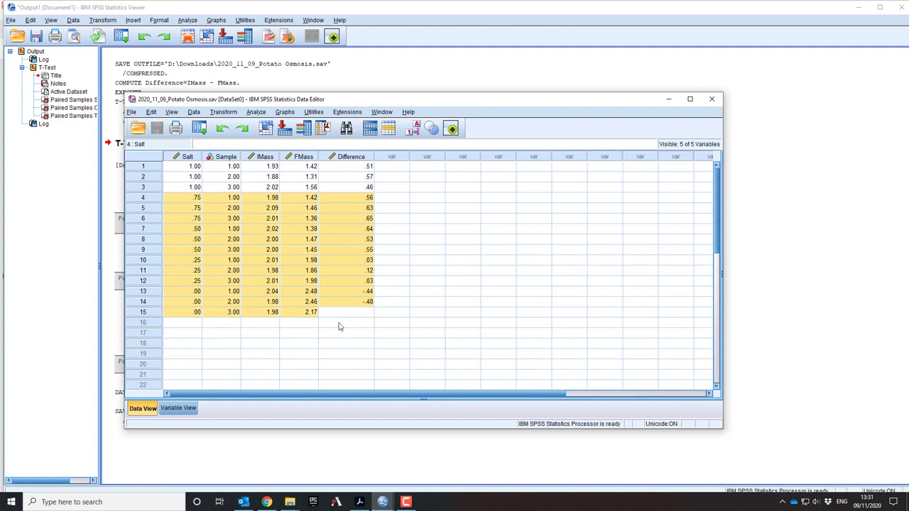
pyautogui.rightClick(153, 202)
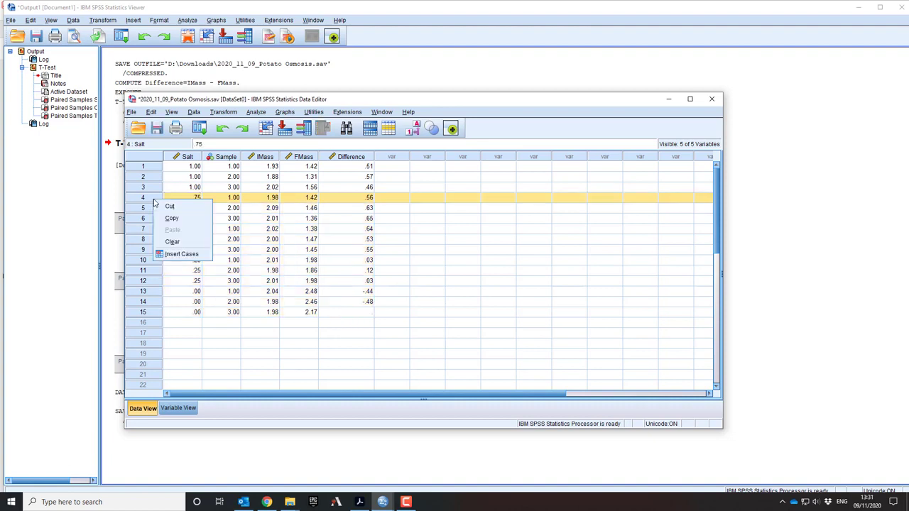
pyautogui.click(140, 199)
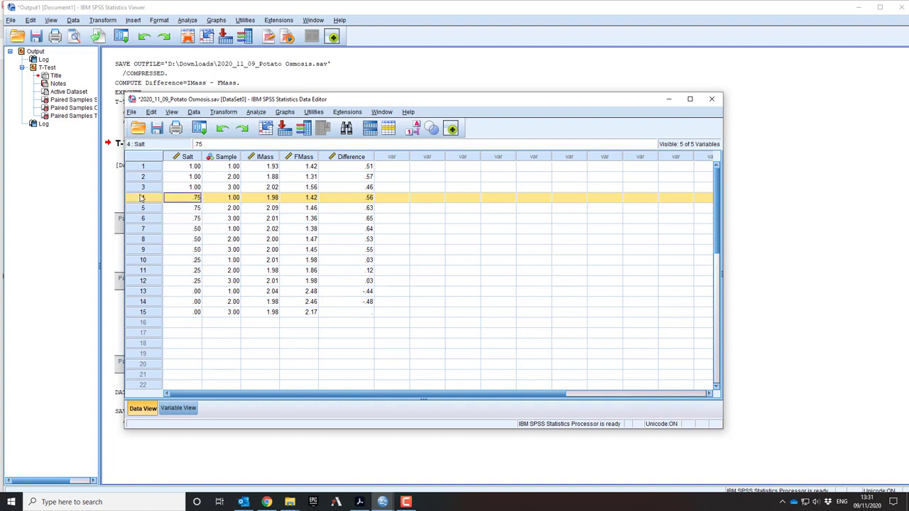
pyautogui.moveTo(141, 199); pyautogui.dragTo(362, 312)
pyautogui.rightClick(169, 264)
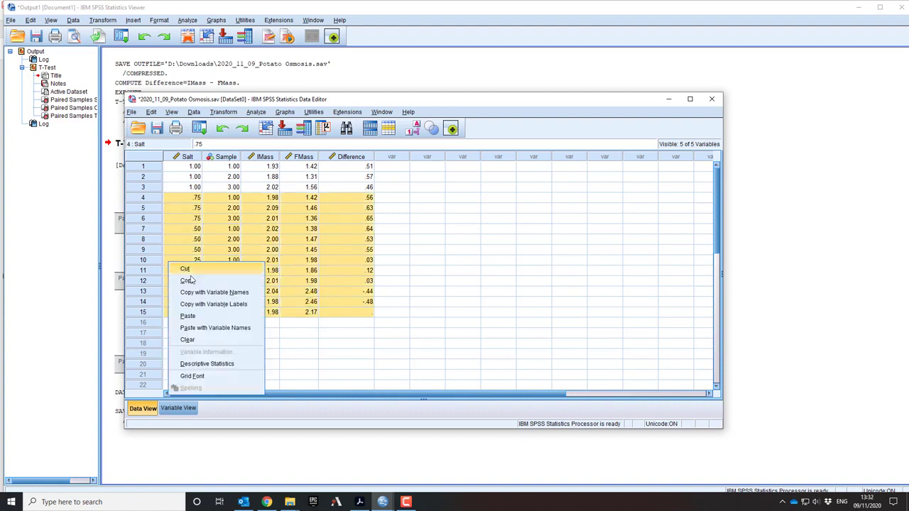
pyautogui.click(199, 343)
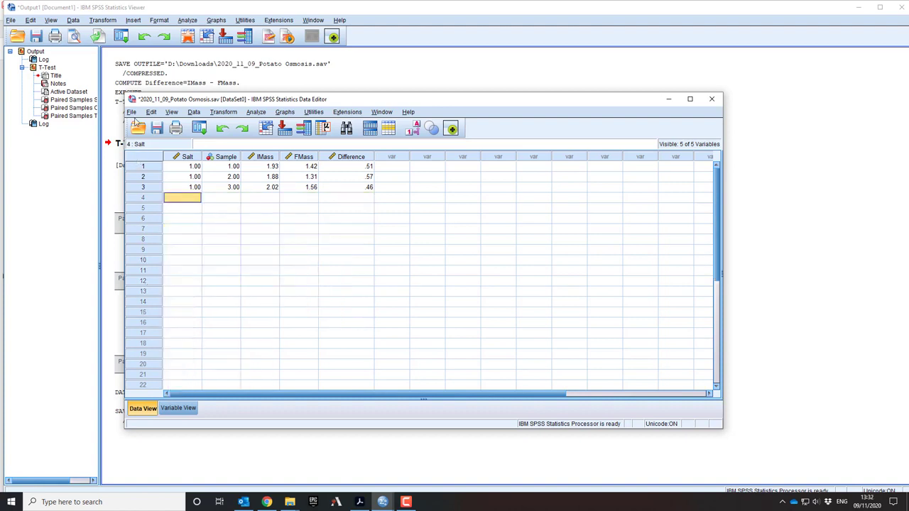
# - Save the reduced dataset as a new file named 2020_11_09_Potato Osmosis_1_molar.sav in the Downloads folder
pyautogui.click(132, 112)
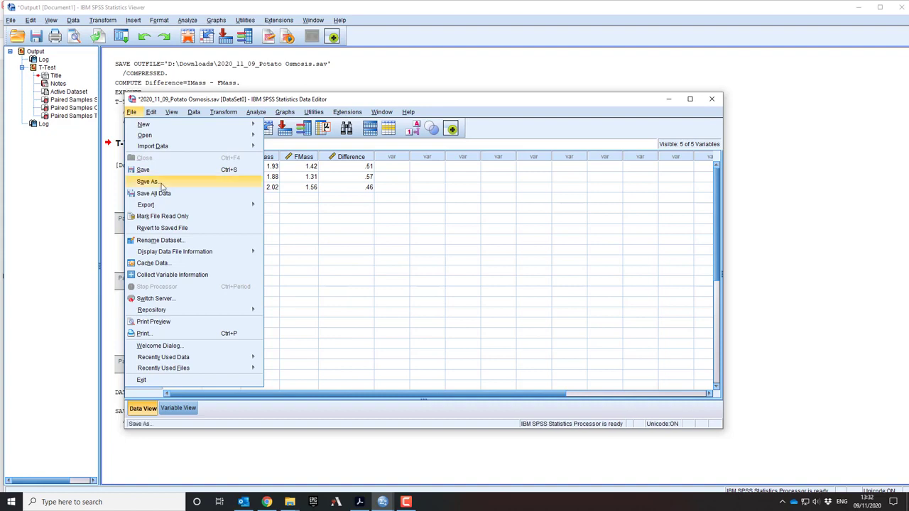
pyautogui.click(161, 183)
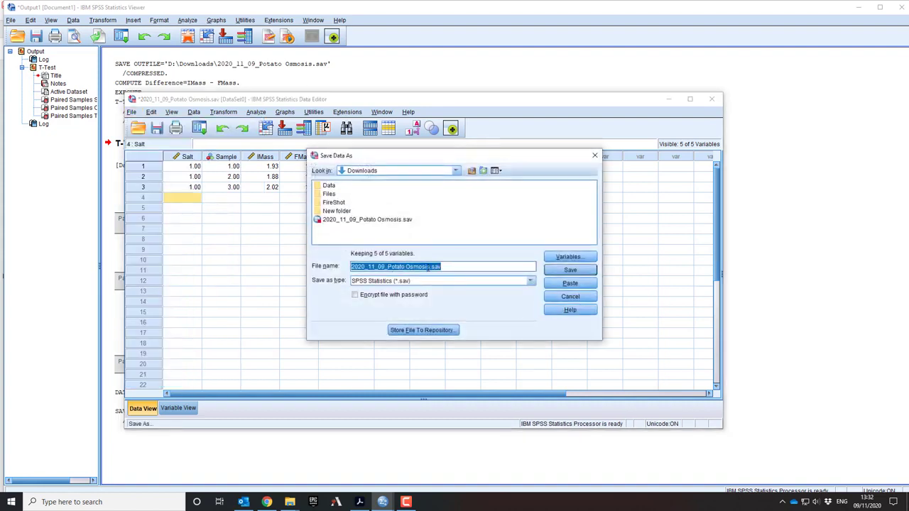
pyautogui.click(430, 267)
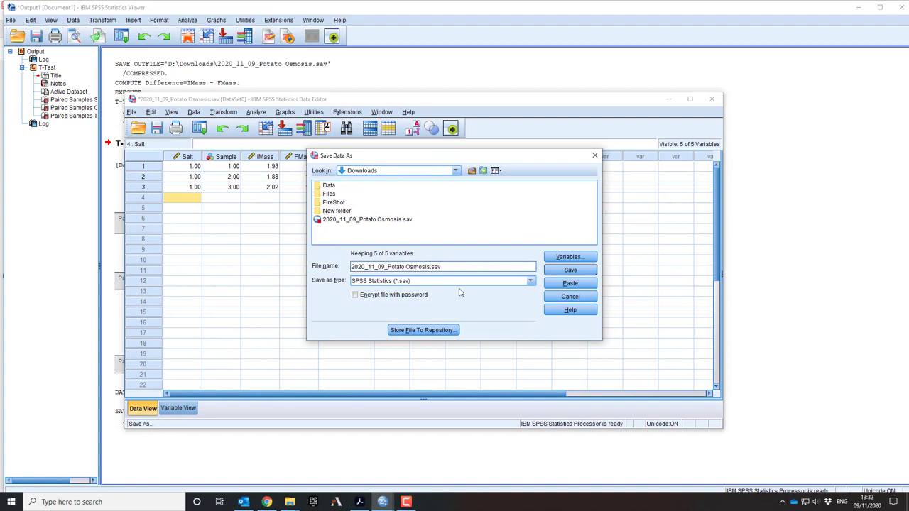
pyautogui.write('_1_molar')
pyautogui.press('Return')
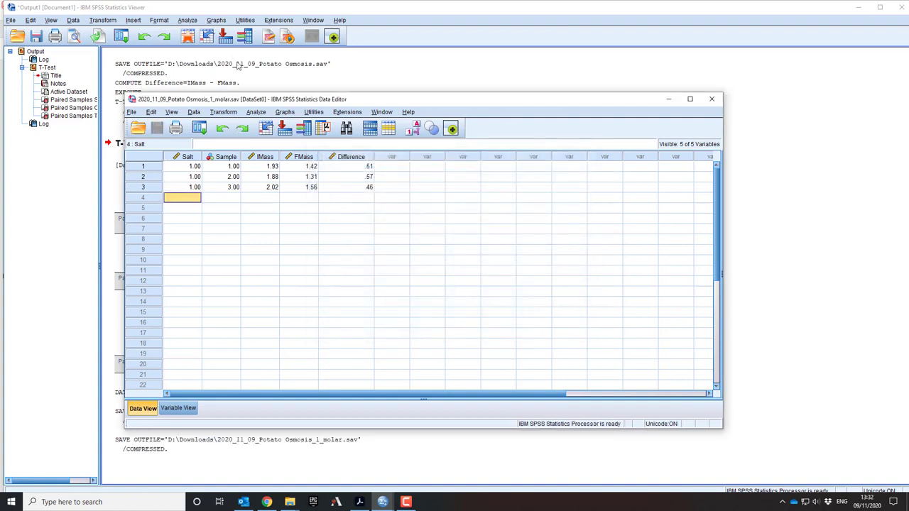
# - Run the Paired-Samples T Test on the 1 molar cases for Initial Mass and Final Mass and view its test table
pyautogui.click(257, 113)
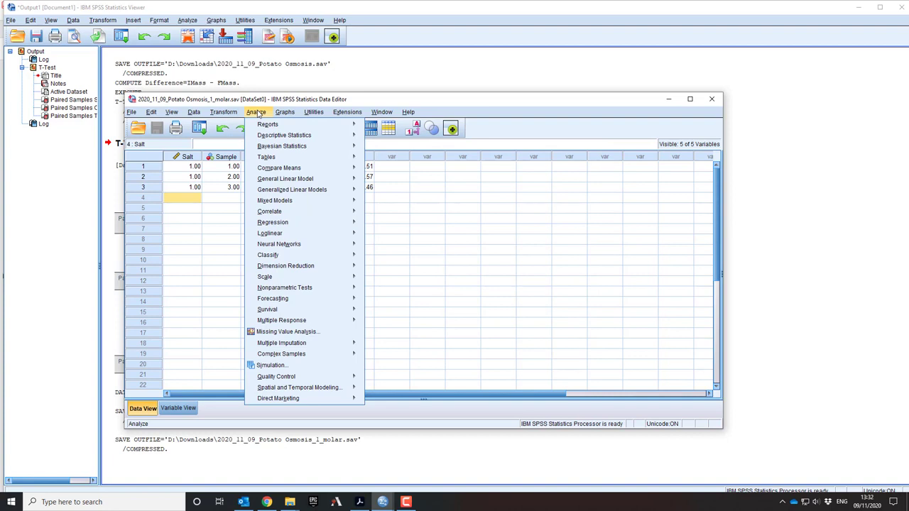
pyautogui.moveTo(324, 170)
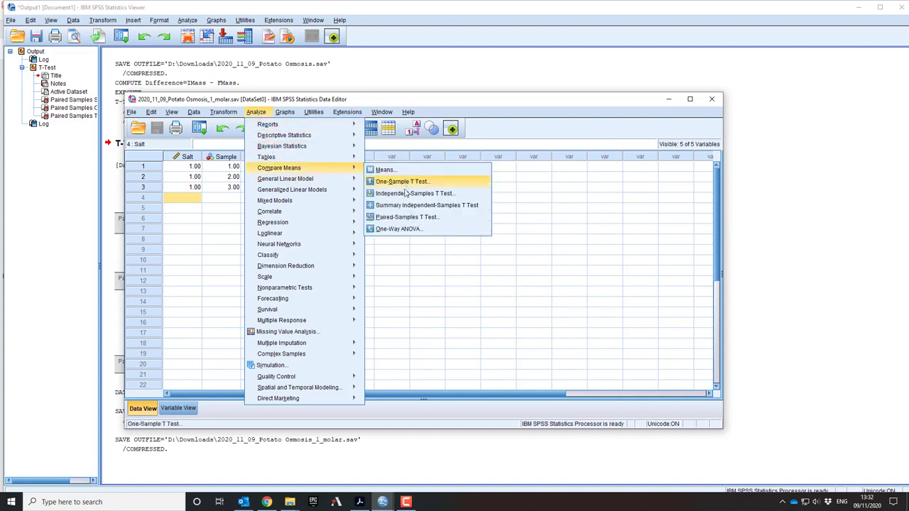
pyautogui.click(398, 218)
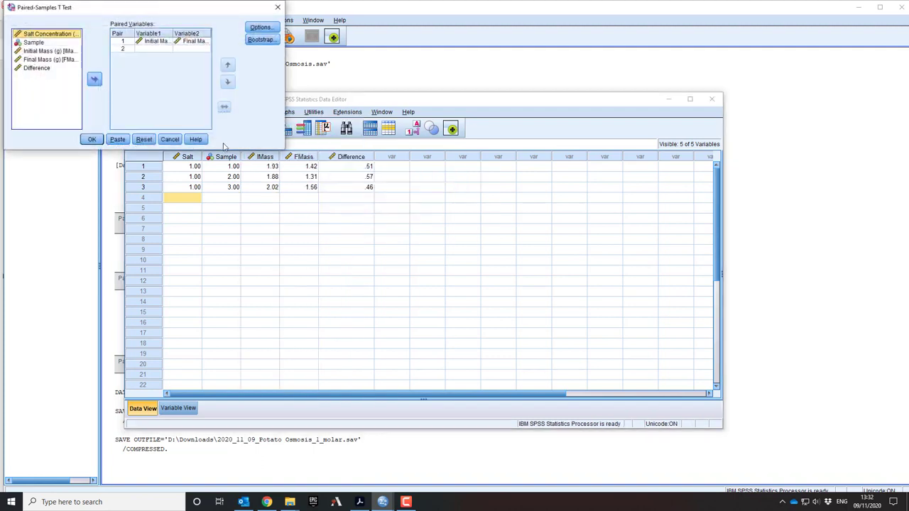
pyautogui.click(92, 139)
pyautogui.scroll(-2, 528, 293)
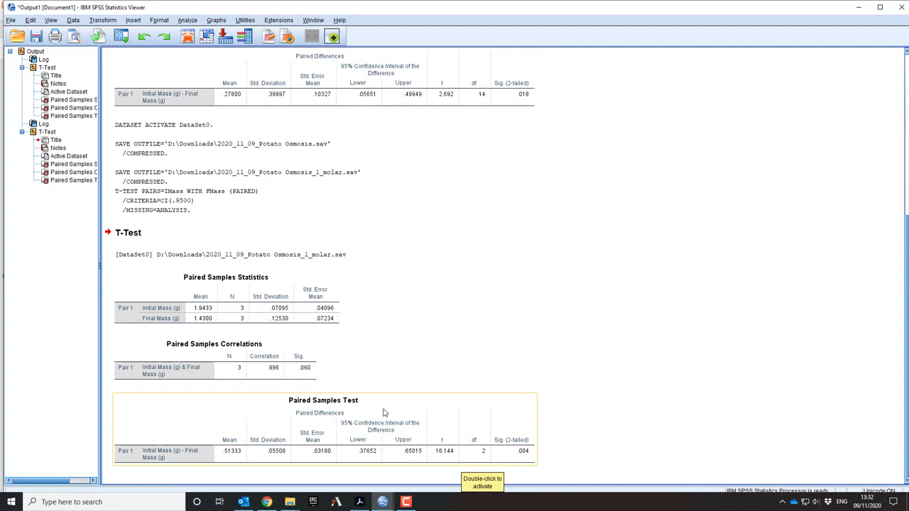
# - Minimize the output window and open the full dataset 2020_11_09_Potato Osmosis.sav from the Downloads folder
pyautogui.click(856, 7)
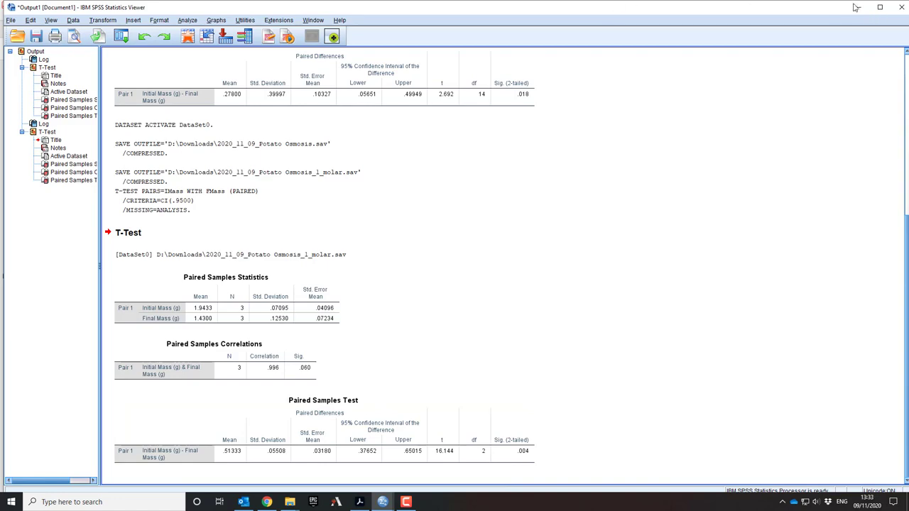
pyautogui.click(132, 112)
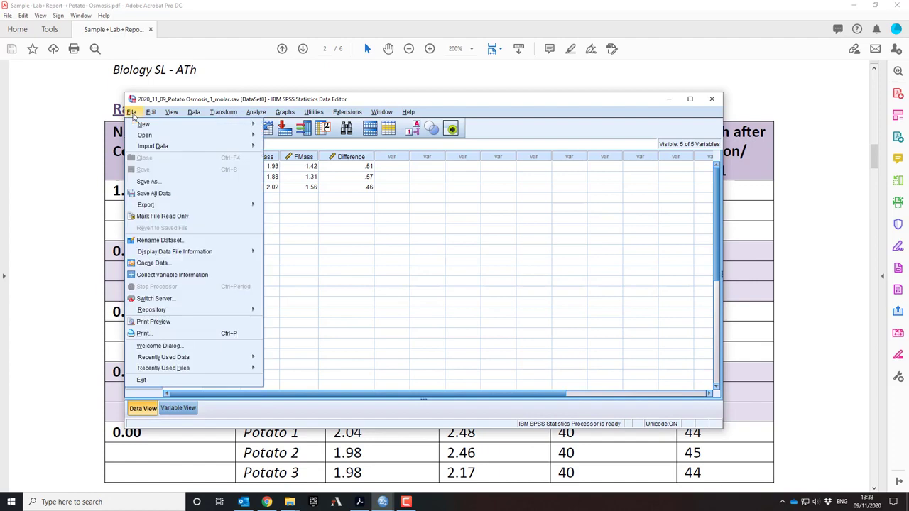
pyautogui.moveTo(143, 126)
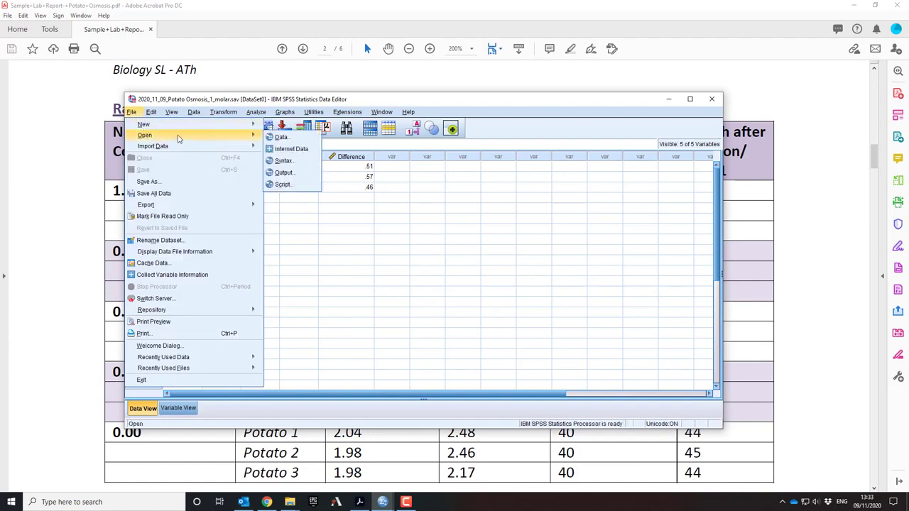
pyautogui.click(281, 137)
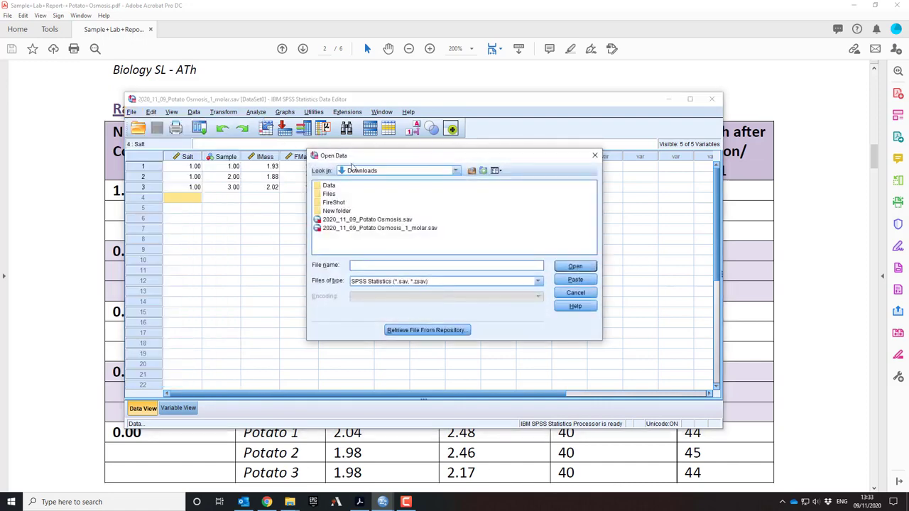
pyautogui.click(369, 220)
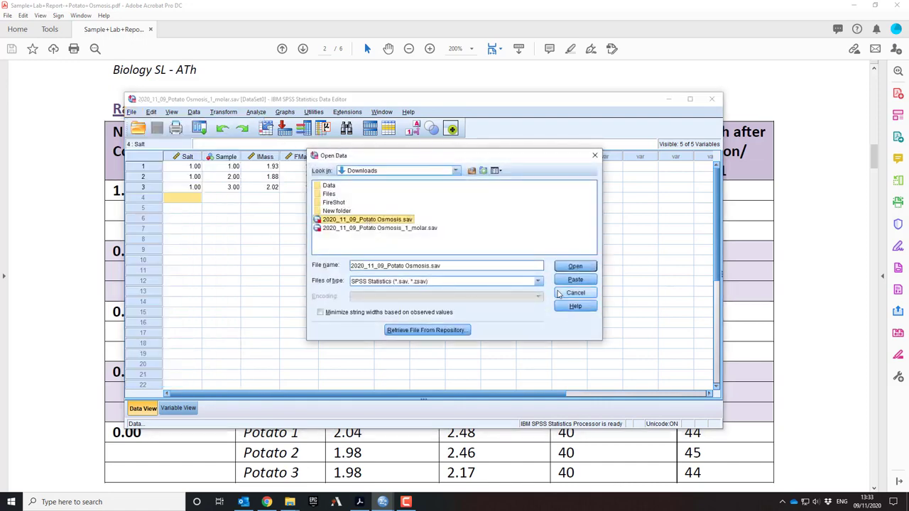
pyautogui.click(575, 266)
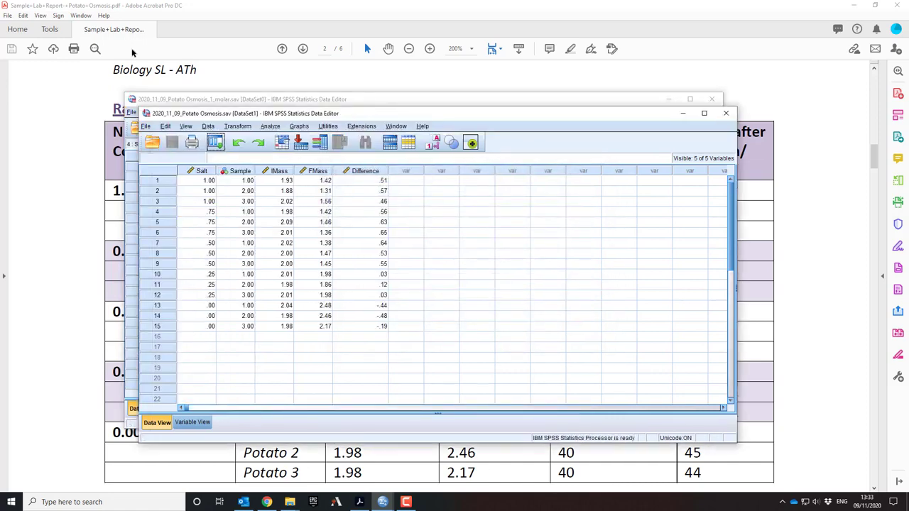
# - Close the 2020_11_09_Potato Osmosis_1_molar.sav data window, keeping the full potato osmosis dataset open
pyautogui.moveTo(570, 103); pyautogui.dragTo(516, 69)
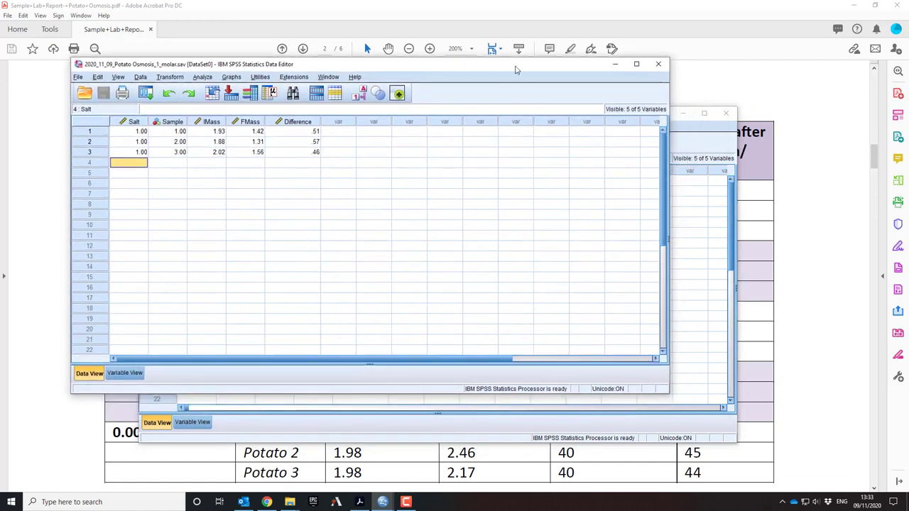
pyautogui.click(658, 67)
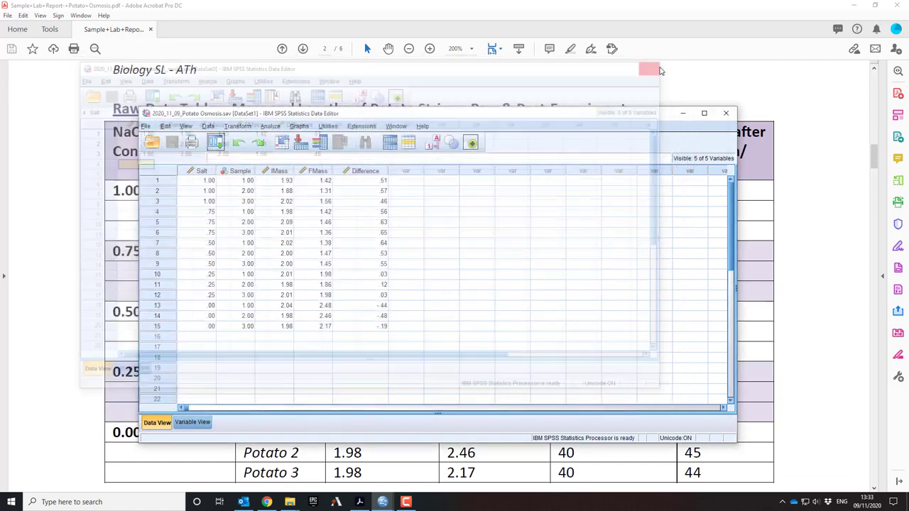
pyautogui.click(270, 128)
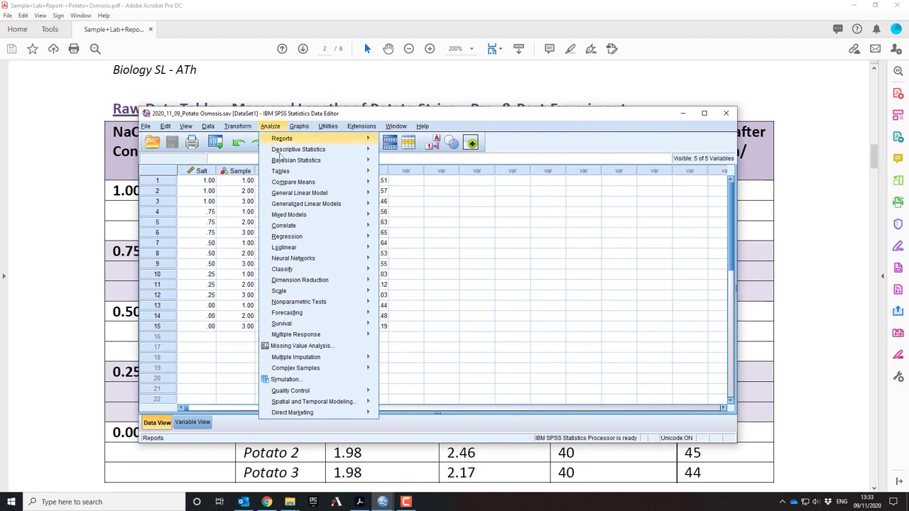
pyautogui.moveTo(335, 184)
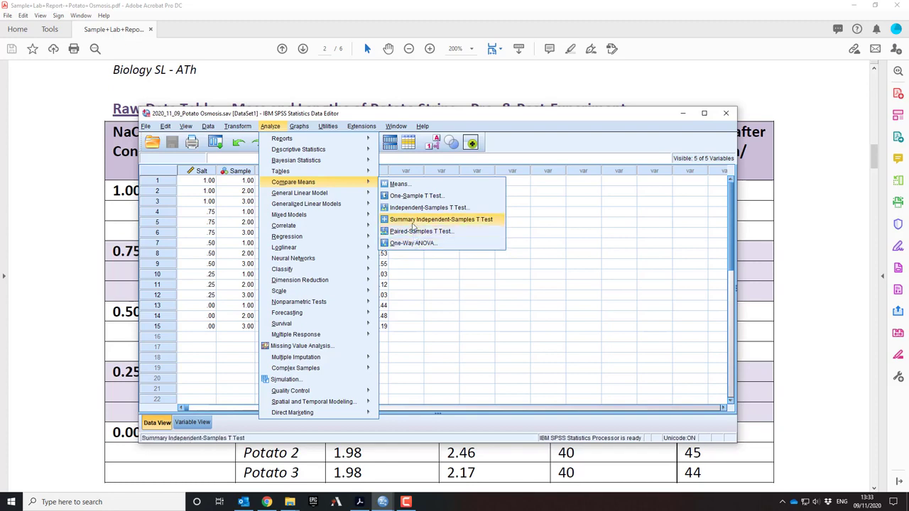
pyautogui.click(412, 232)
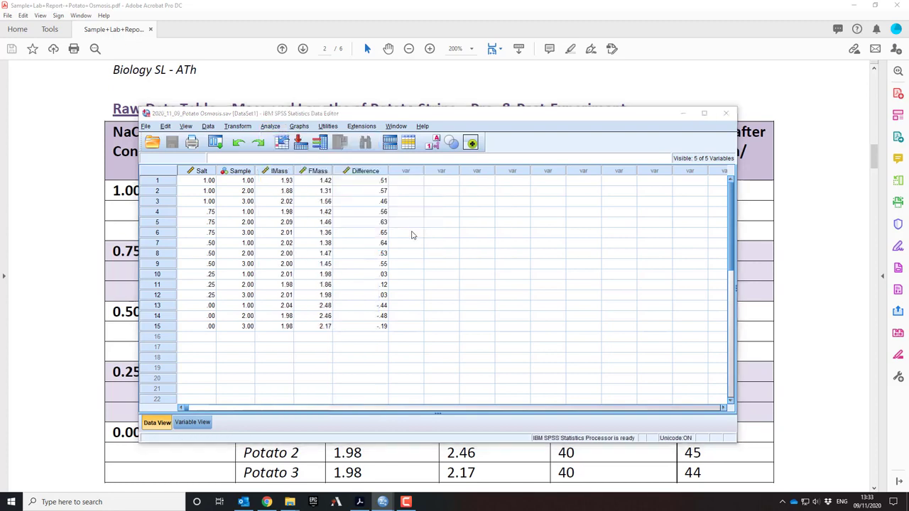
pyautogui.click(47, 53)
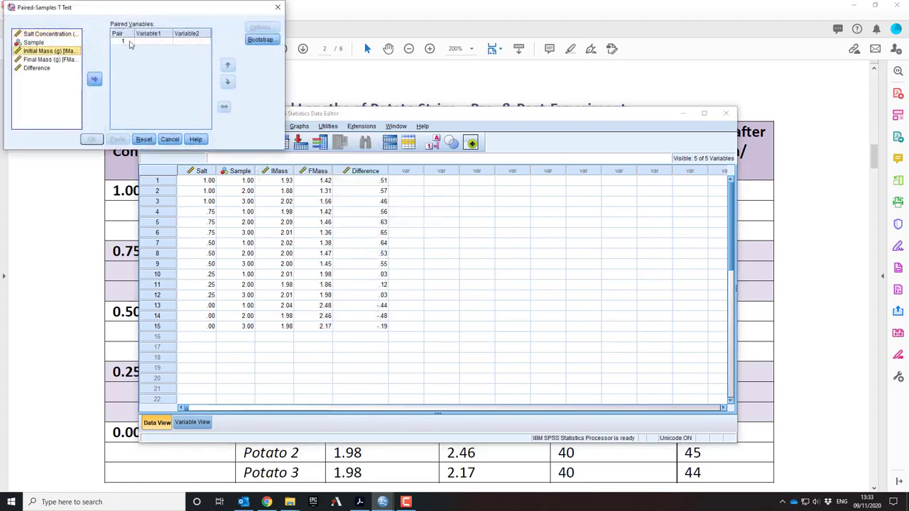
pyautogui.click(94, 79)
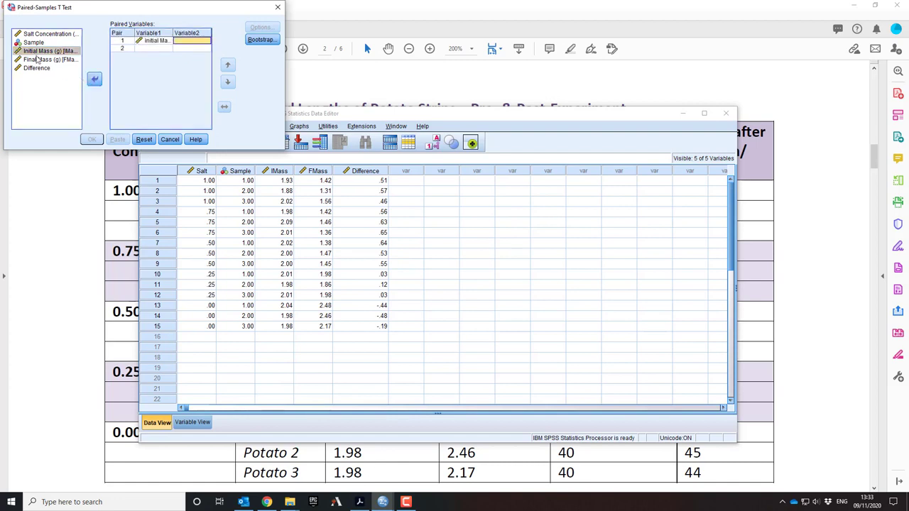
pyautogui.click(40, 60)
pyautogui.click(94, 79)
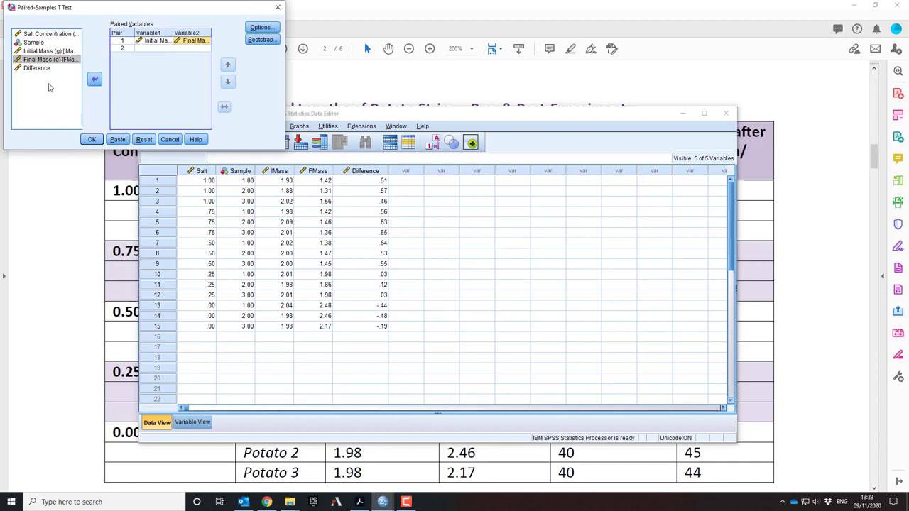
pyautogui.click(170, 139)
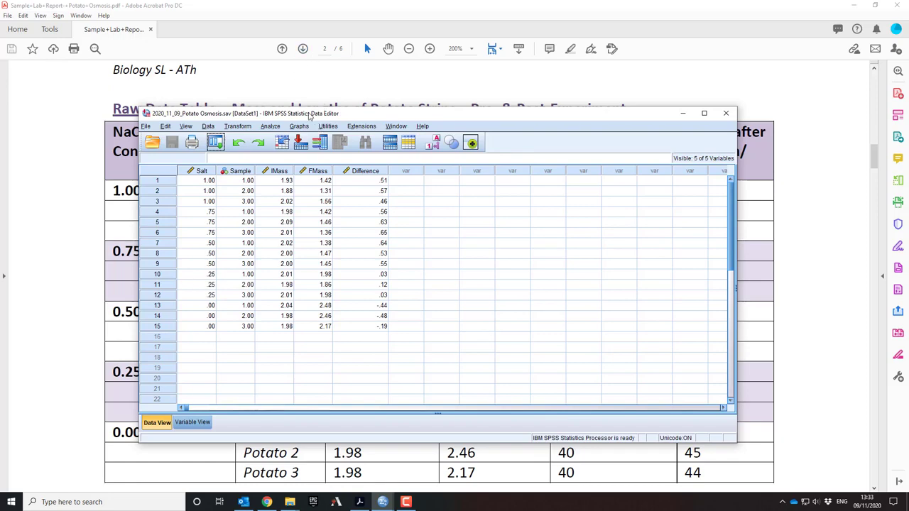
# - Set up a Curve Estimation regression on the full dataset with Difference as dependent and Salt Concentration as independent variable
pyautogui.moveTo(306, 113); pyautogui.dragTo(267, 82)
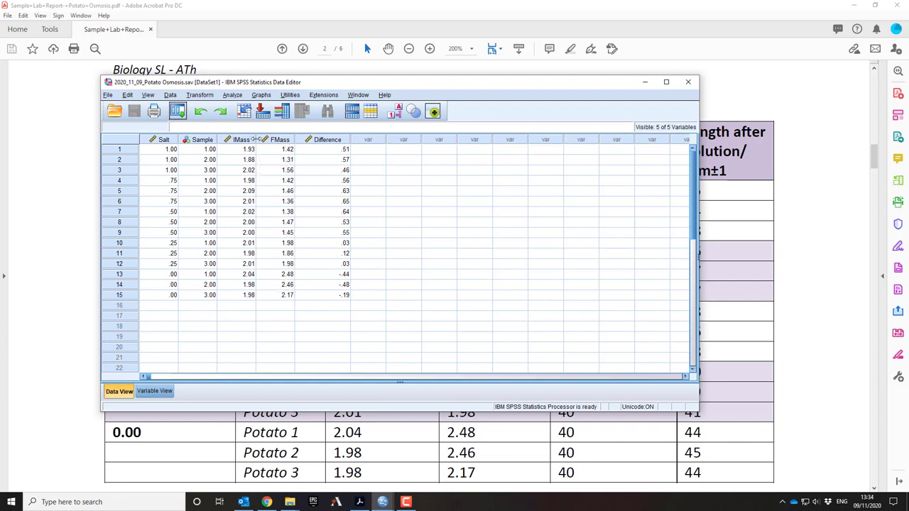
pyautogui.click(233, 95)
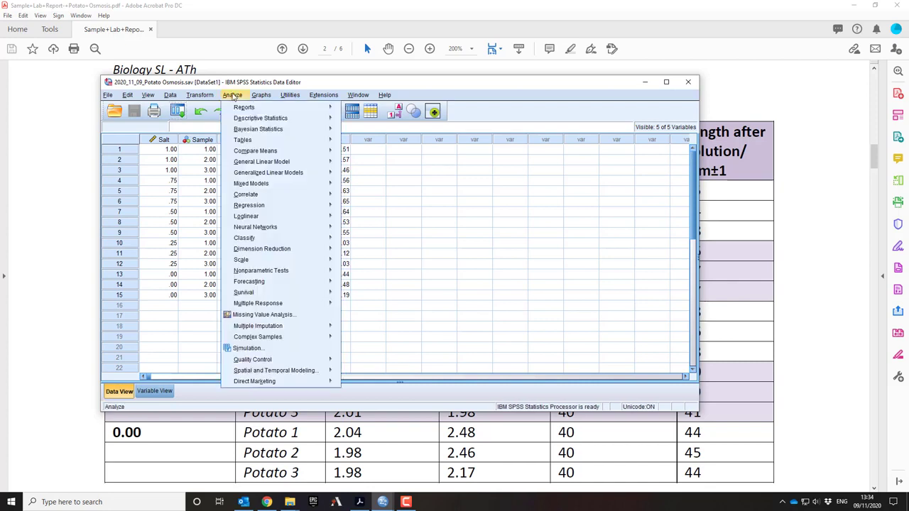
pyautogui.moveTo(258, 210)
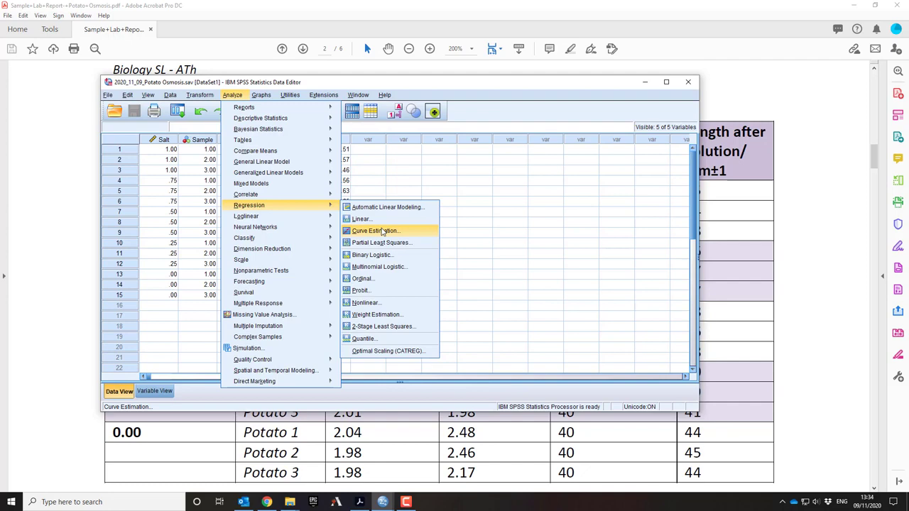
pyautogui.click(374, 230)
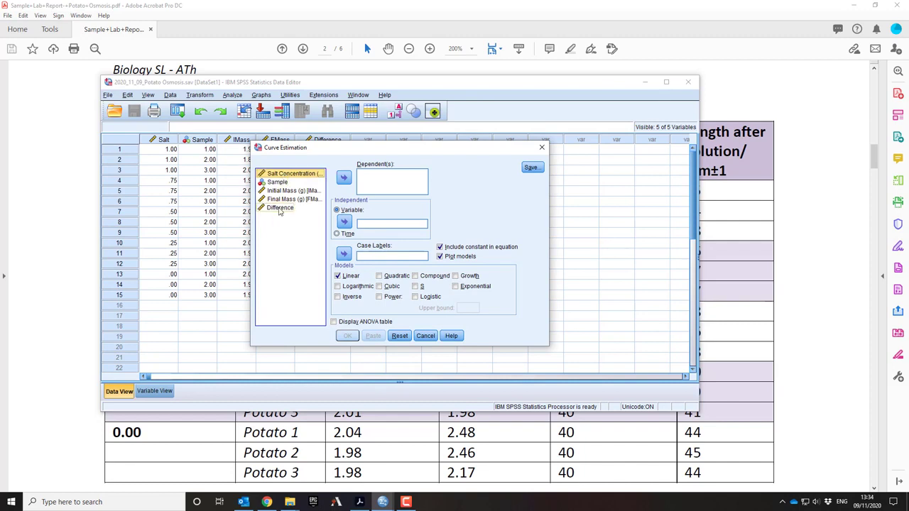
pyautogui.moveTo(284, 208); pyautogui.dragTo(375, 186)
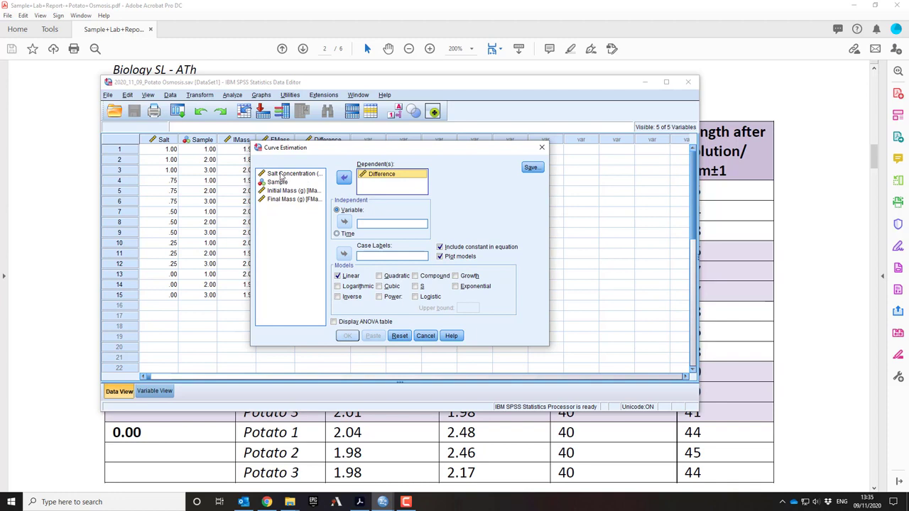
pyautogui.moveTo(280, 174); pyautogui.dragTo(371, 226)
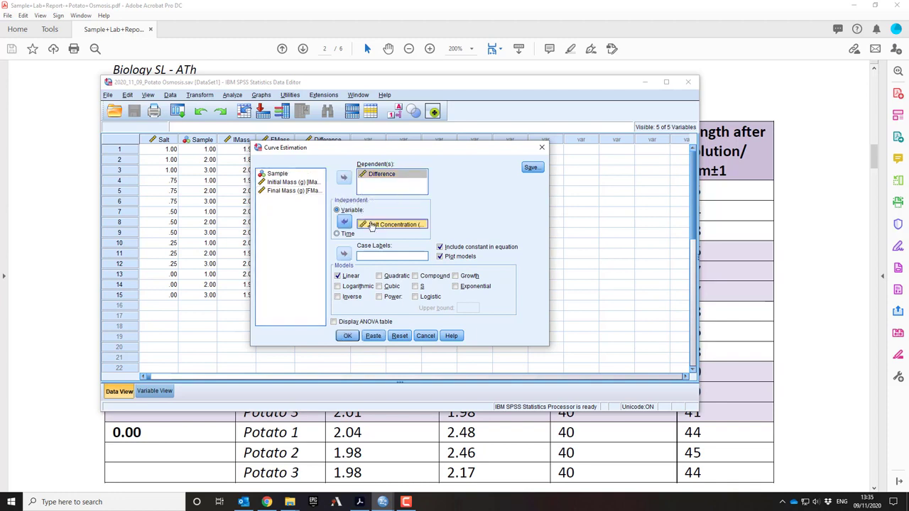
# - Run the curve estimation with the Quadratic model instead of Linear and an ANOVA table, and review the resulting tables and fitted curve
pyautogui.click(337, 277)
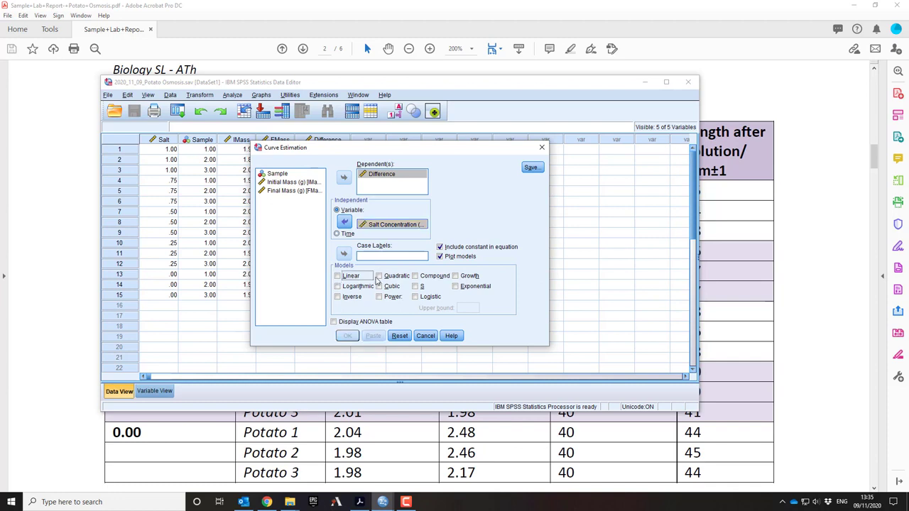
pyautogui.click(379, 276)
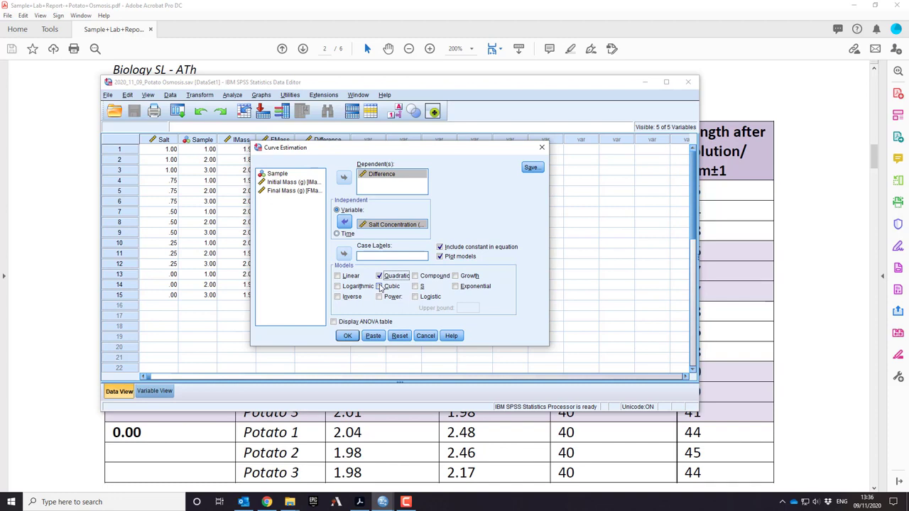
pyautogui.click(333, 323)
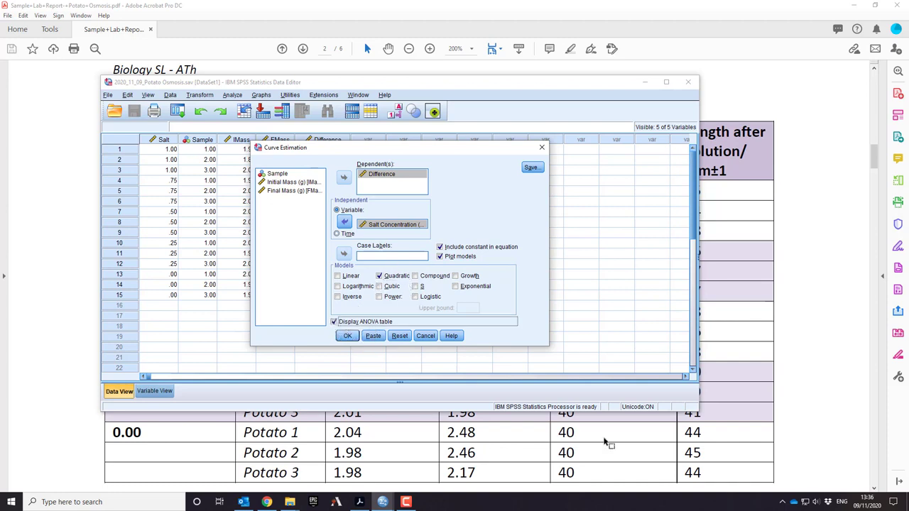
pyautogui.click(348, 336)
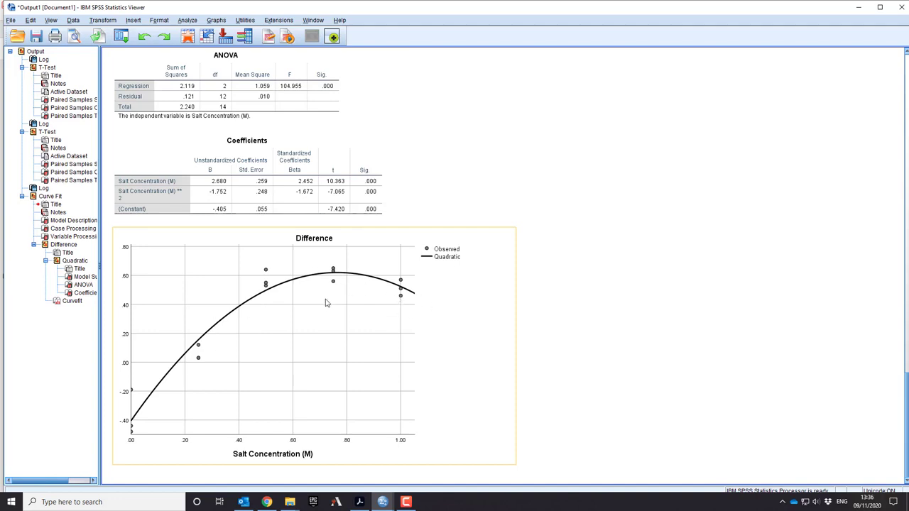
pyautogui.click(142, 212)
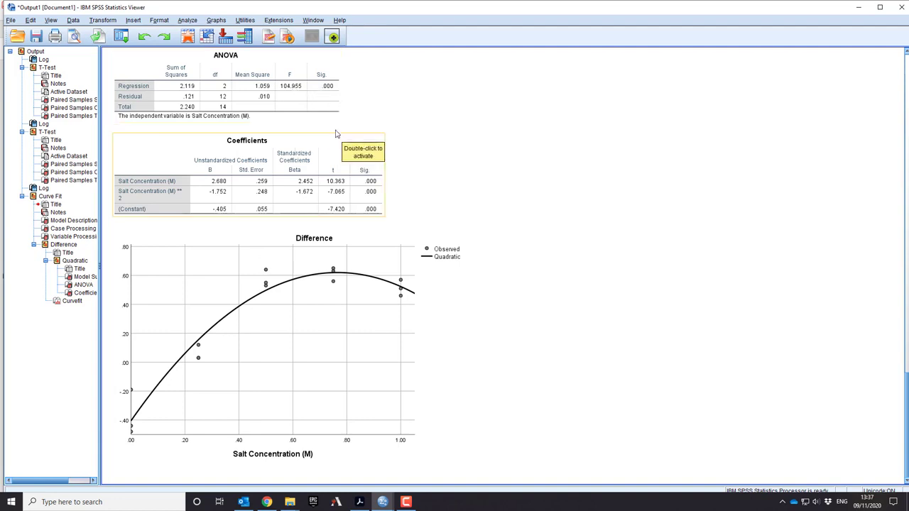
pyautogui.scroll(3, 334, 127)
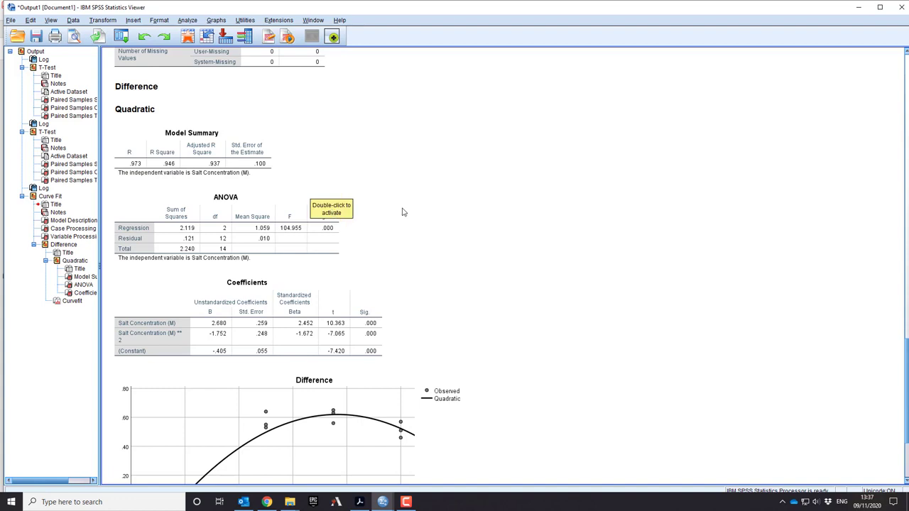
pyautogui.scroll(-3, 402, 211)
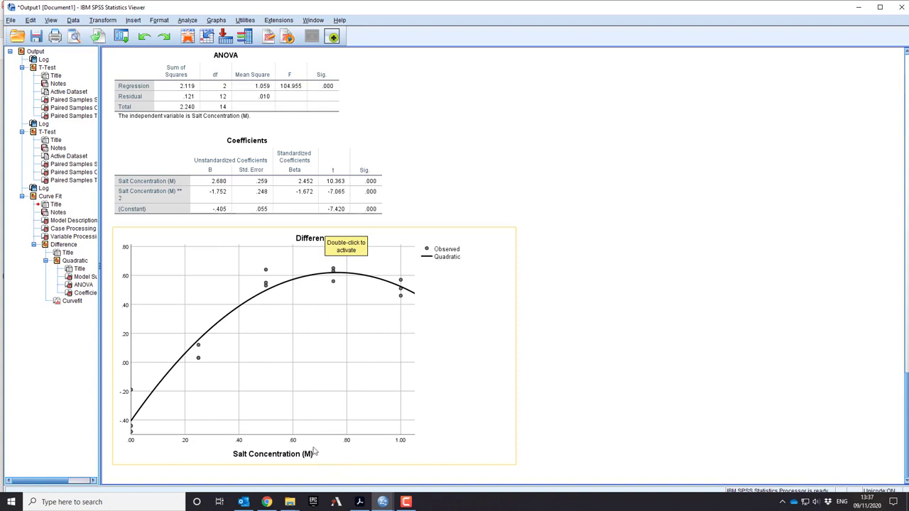
pyautogui.scroll(5, 373, 213)
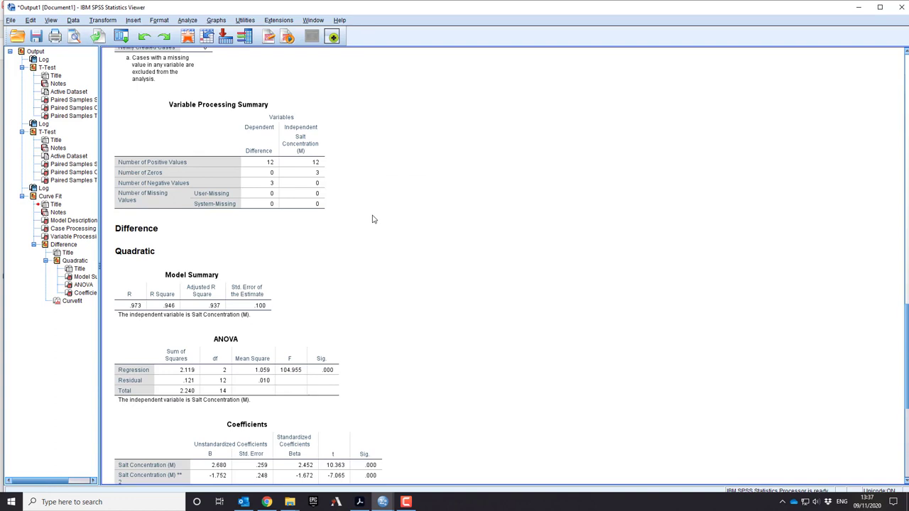
pyautogui.scroll(-3, 373, 219)
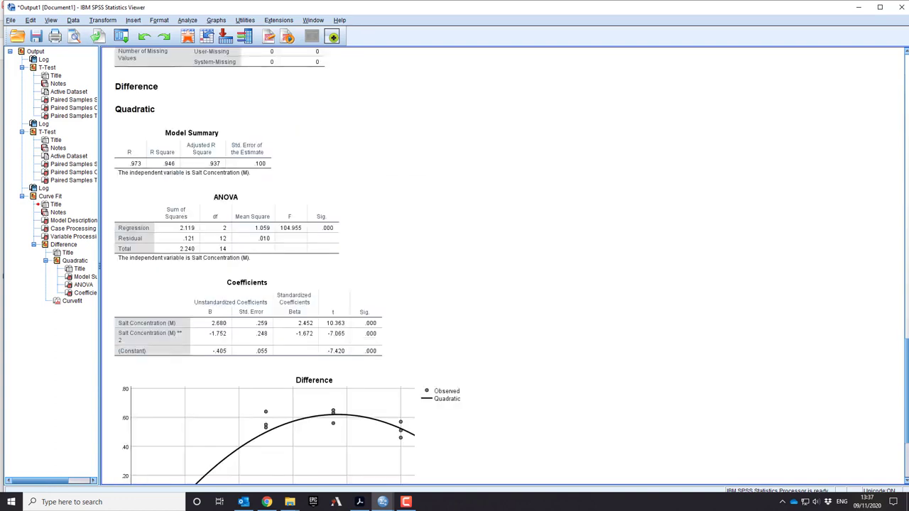